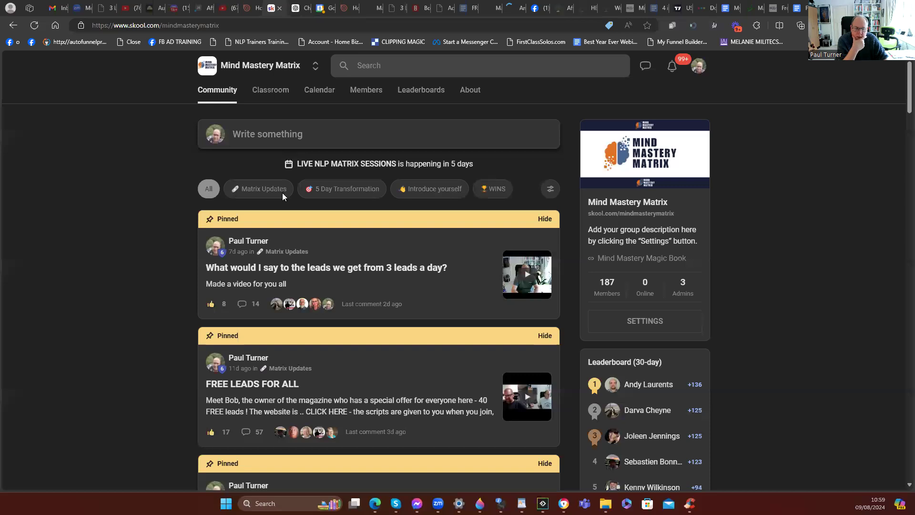
# Open the Mind Mastery Matrix classroom and scan its six course cards
pyautogui.click(281, 93)
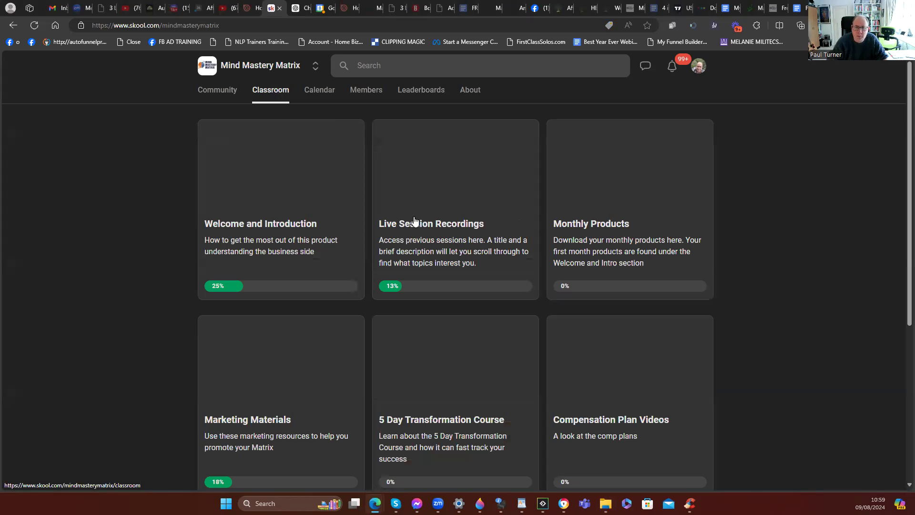
pyautogui.scroll(-2, 260, 349)
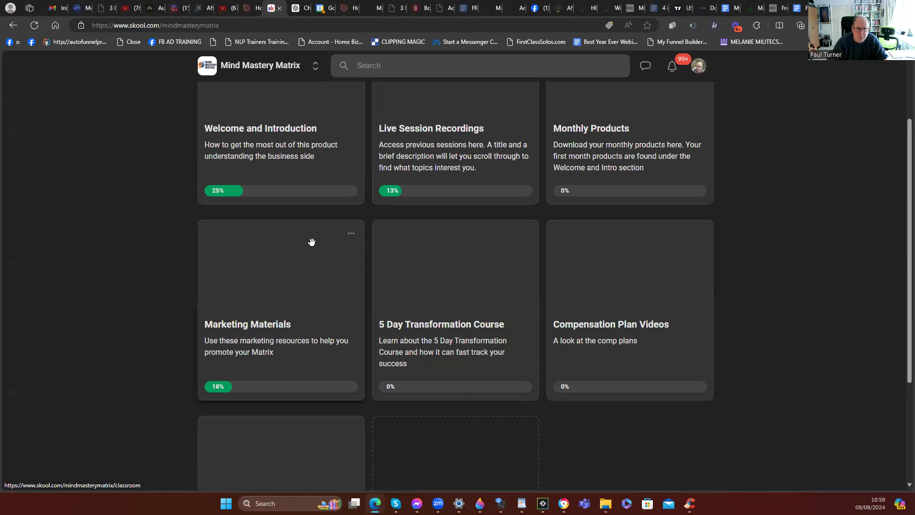
pyautogui.scroll(2, 324, 245)
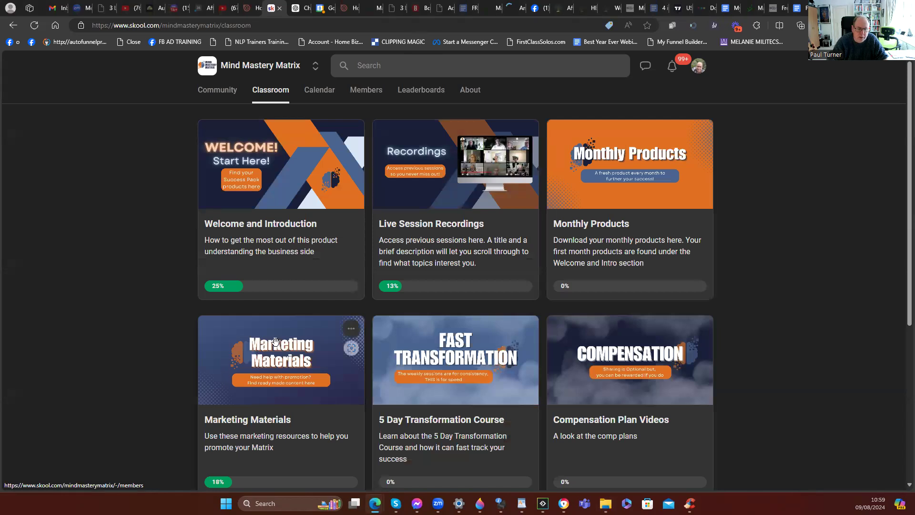
# Open Marketing Materials and drag 10 Part Video Series above Aweber share code
pyautogui.click(277, 340)
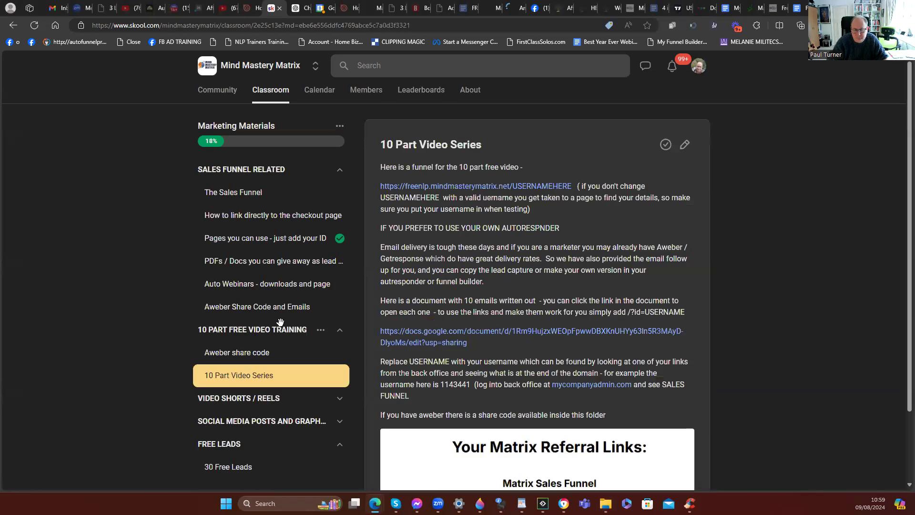
pyautogui.click(336, 170)
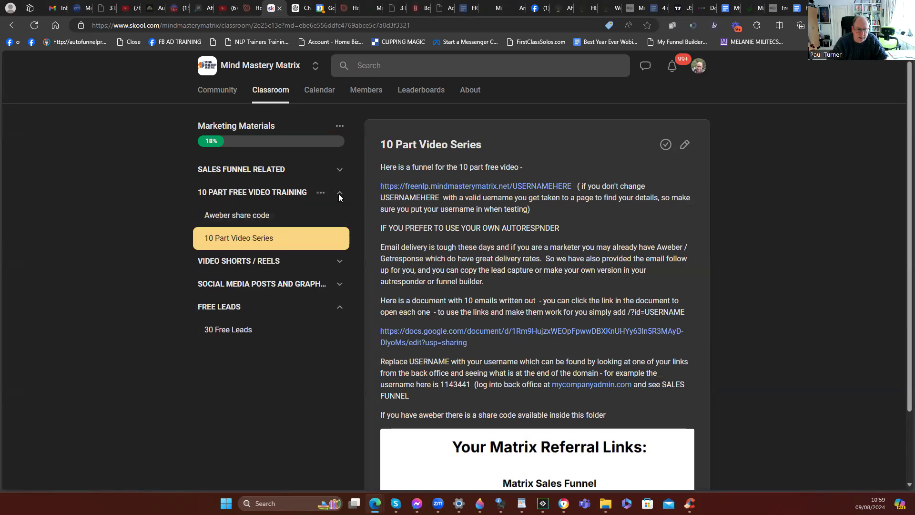
pyautogui.click(339, 195)
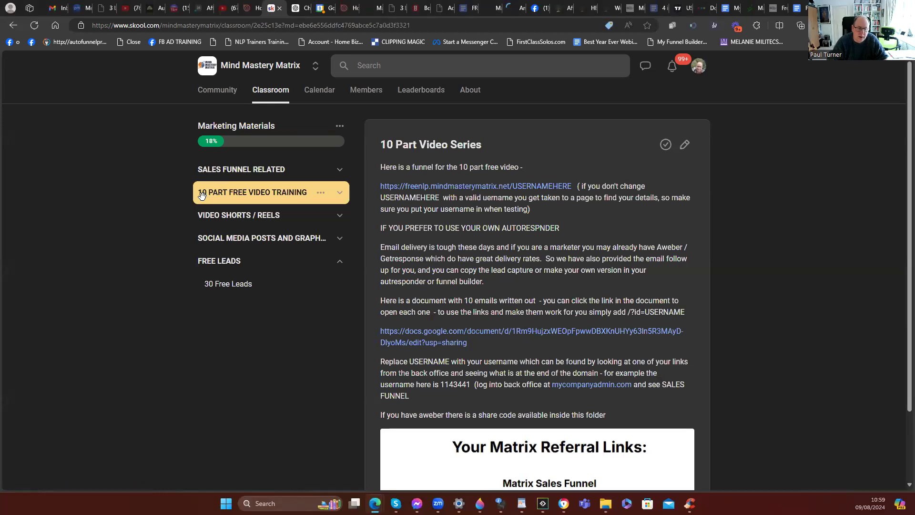
pyautogui.click(340, 192)
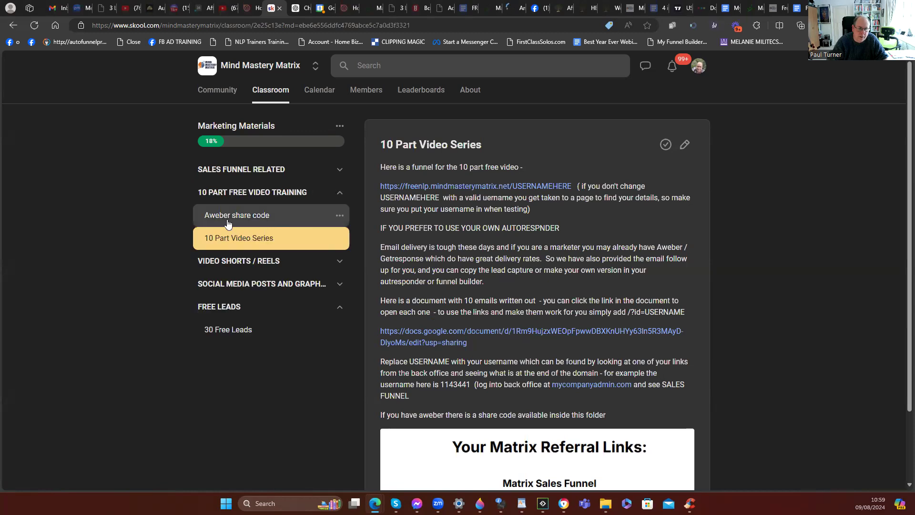
pyautogui.moveTo(214, 237); pyautogui.dragTo(223, 227)
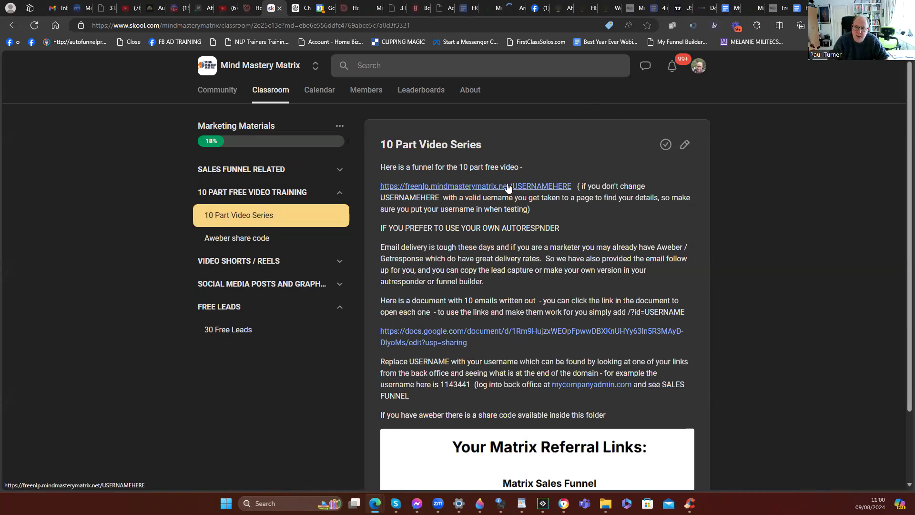
# Open the lesson's freenlp funnel link in a new tab, then review the lesson again
pyautogui.click(552, 187)
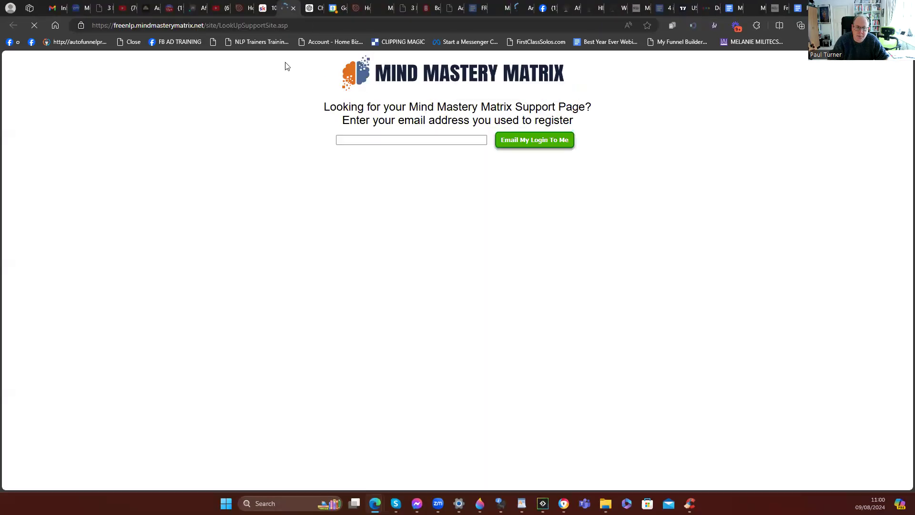
pyautogui.click(263, 8)
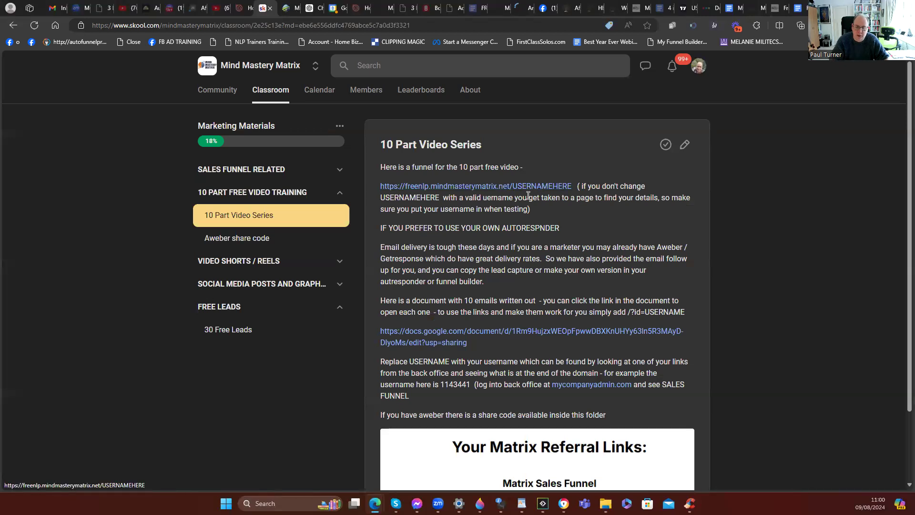
pyautogui.scroll(-2, 532, 187)
pyautogui.scroll(2, 483, 165)
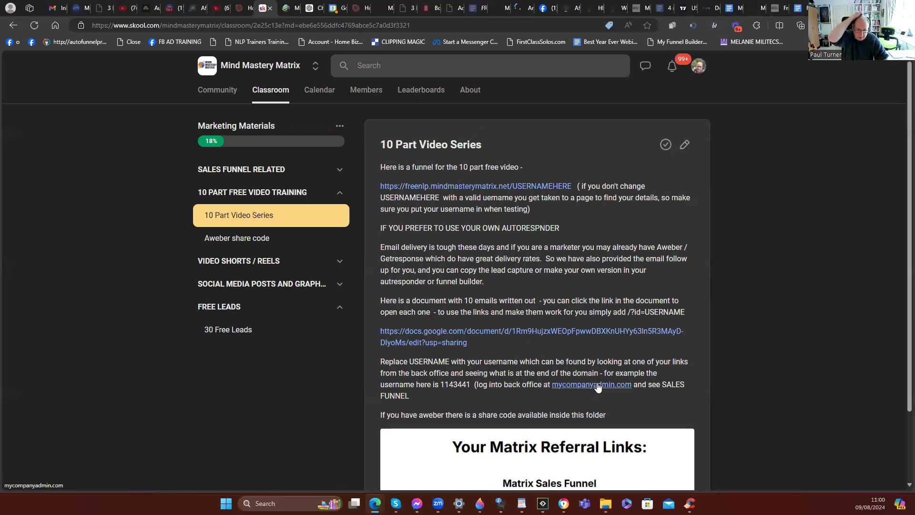
pyautogui.scroll(-2, 597, 377)
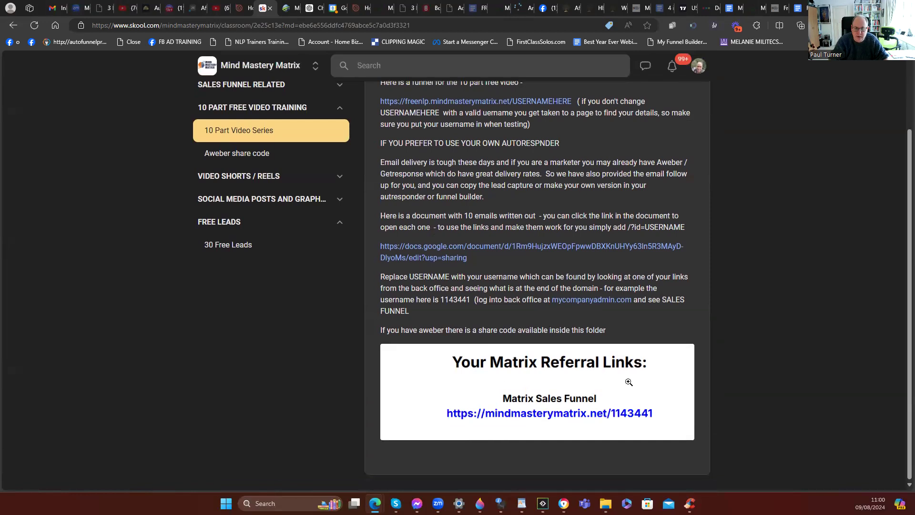
# Inspect the opened support-lookup page's address, then return to the 10 Part Video Series lesson
pyautogui.moveTo(286, 8)
pyautogui.click(287, 8)
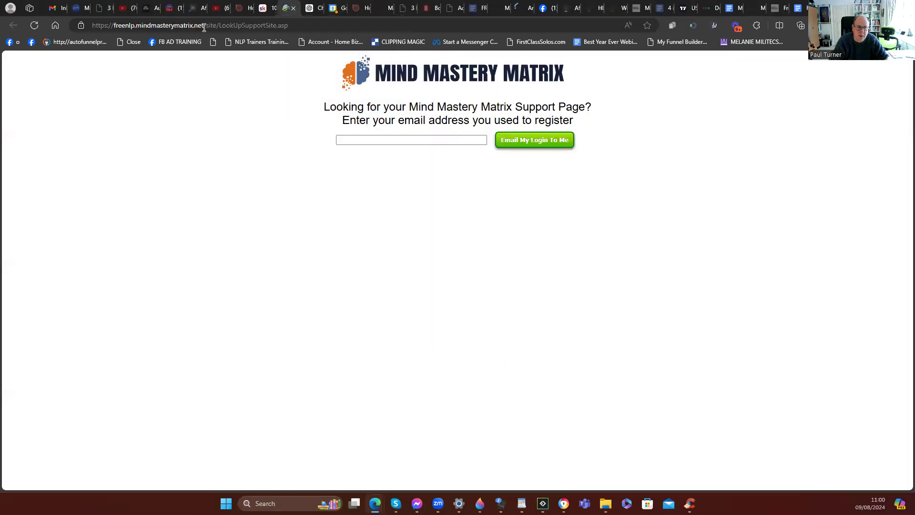
pyautogui.moveTo(205, 25); pyautogui.dragTo(137, 26)
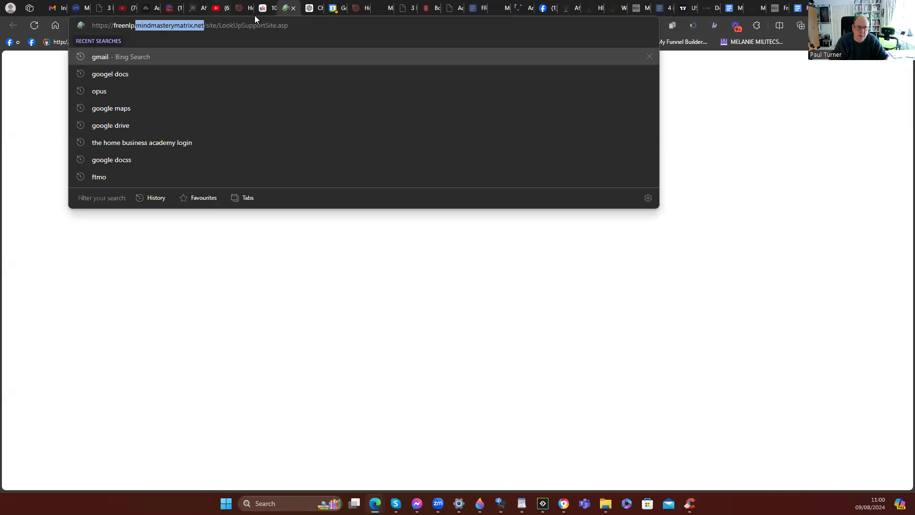
pyautogui.click(428, 139)
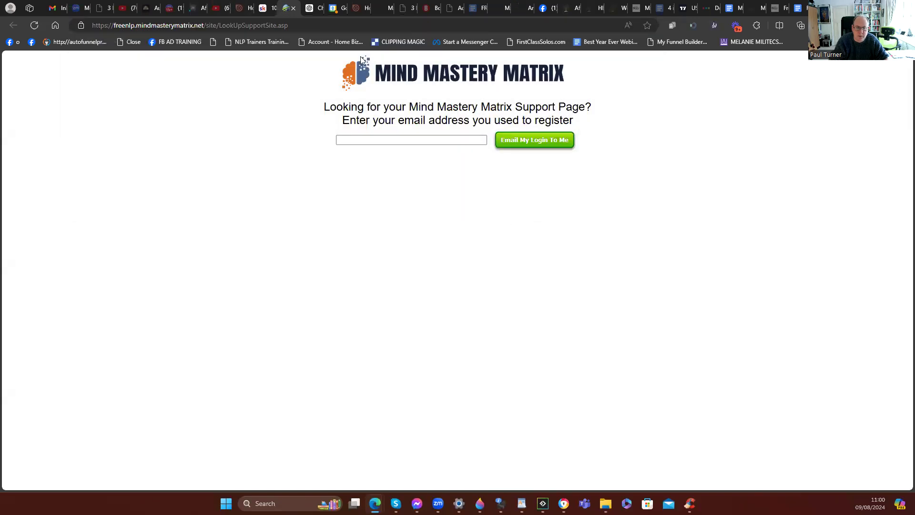
pyautogui.click(262, 9)
pyautogui.scroll(2, 357, 166)
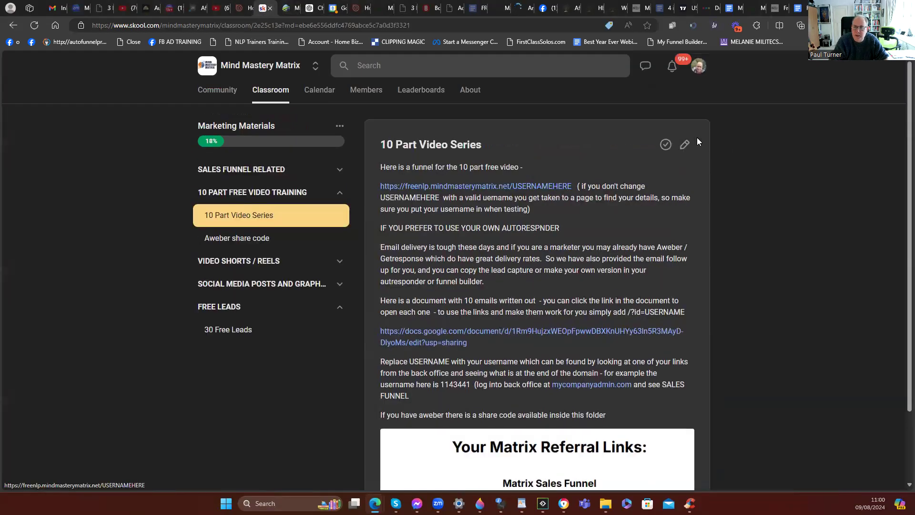
pyautogui.click(776, 8)
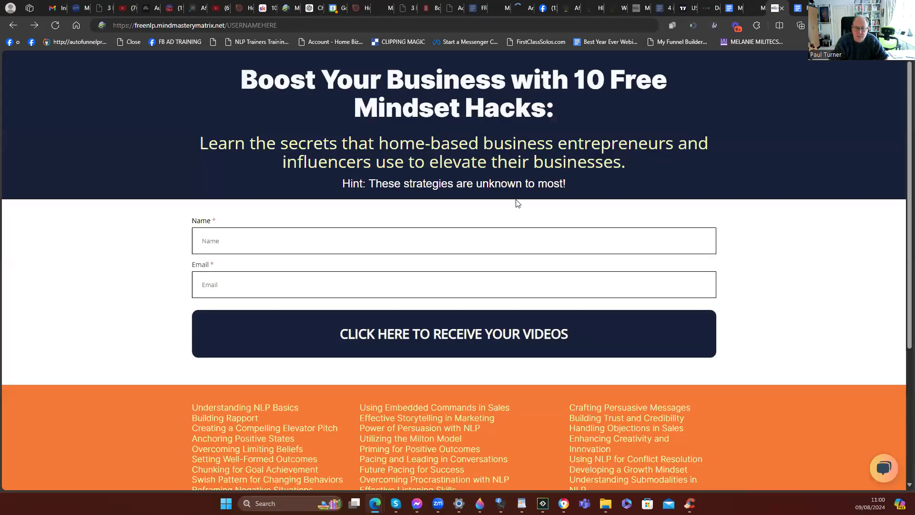
pyautogui.scroll(-3, 371, 280)
pyautogui.scroll(3, 425, 283)
pyautogui.click(443, 287)
pyautogui.scroll(-4, 444, 284)
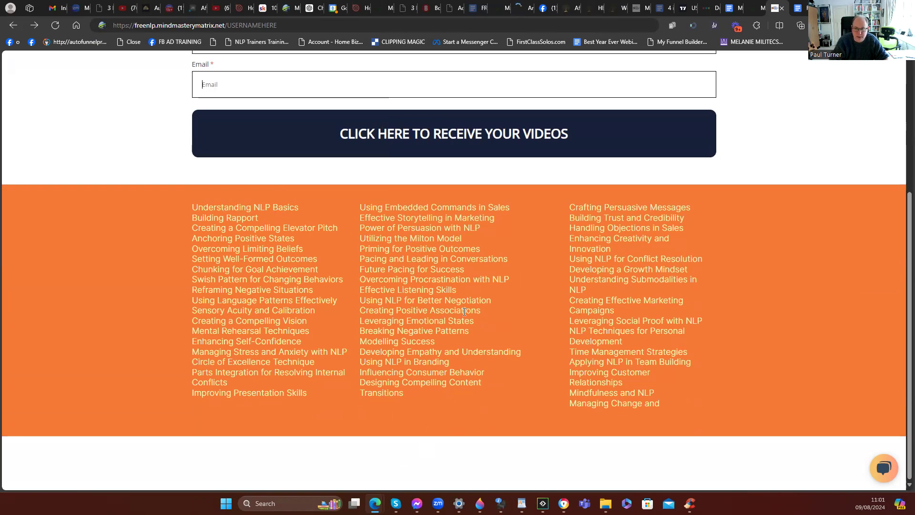
pyautogui.scroll(5, 391, 344)
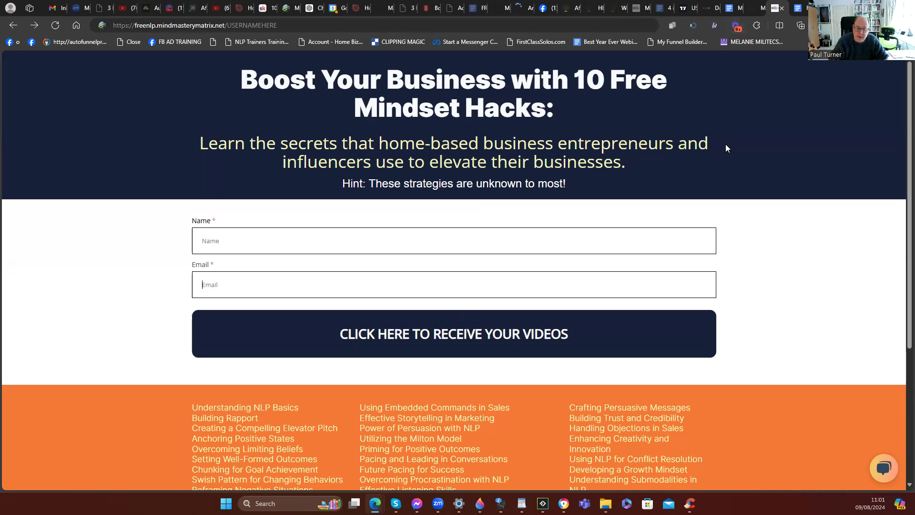
# Make the 'IF YOU PREFER TO USE YOUR OWN AUTORESPNDER' line a bold heading
pyautogui.click(801, 11)
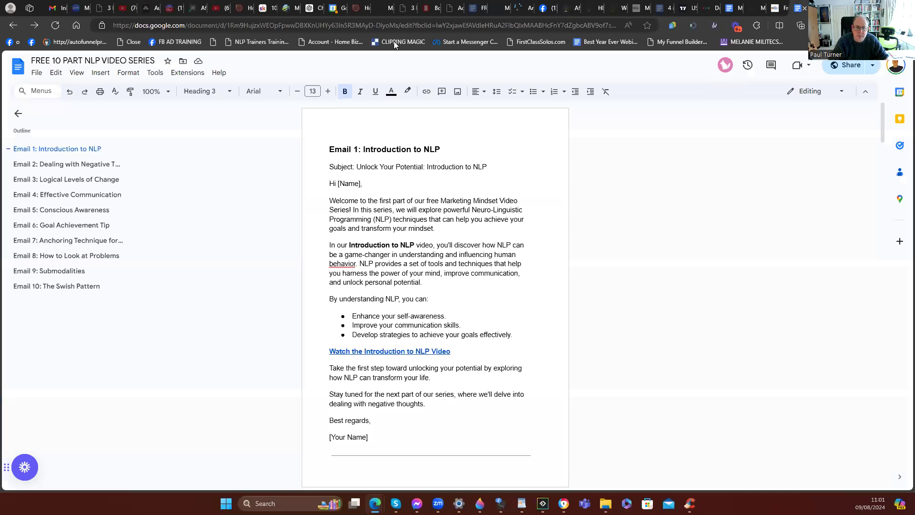
pyautogui.click(261, 9)
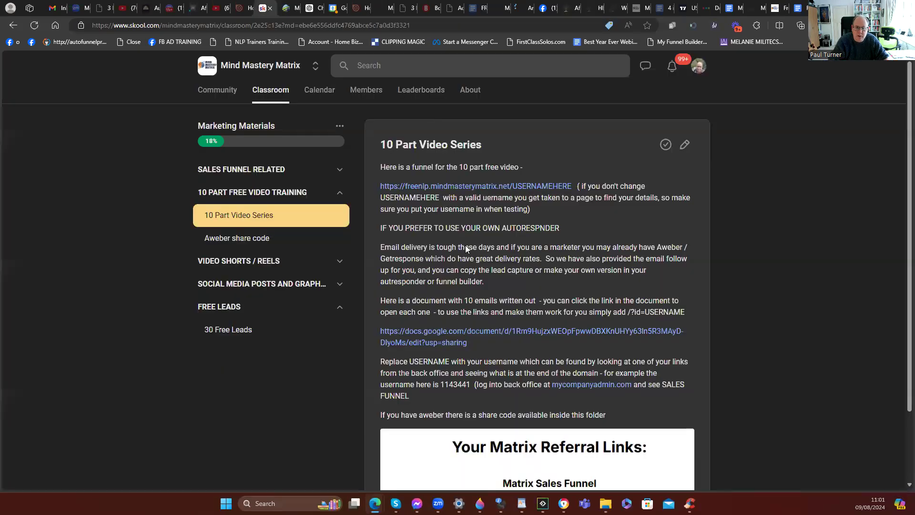
pyautogui.click(684, 144)
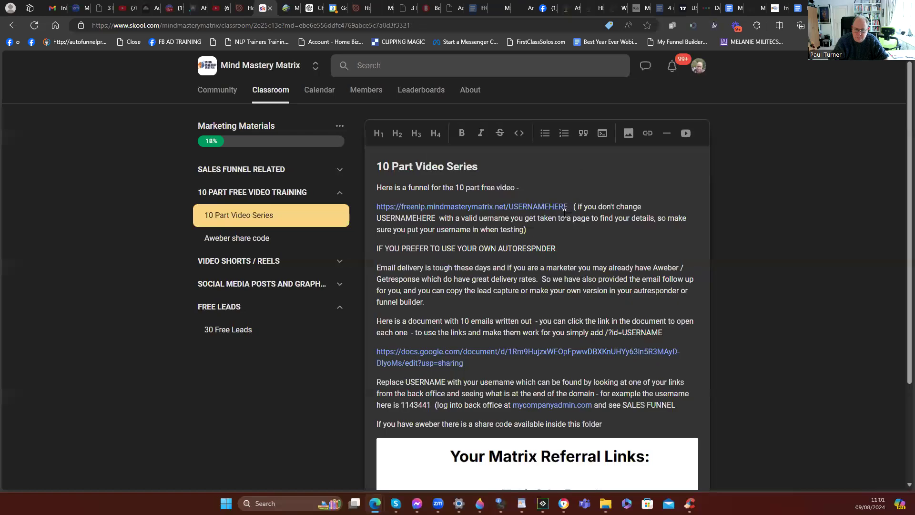
pyautogui.moveTo(556, 247); pyautogui.dragTo(381, 255)
pyautogui.click(461, 133)
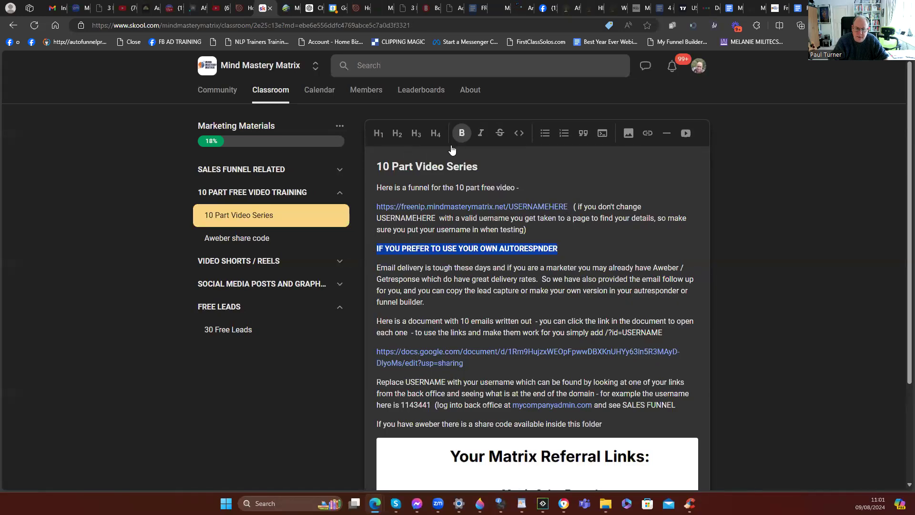
pyautogui.click(397, 135)
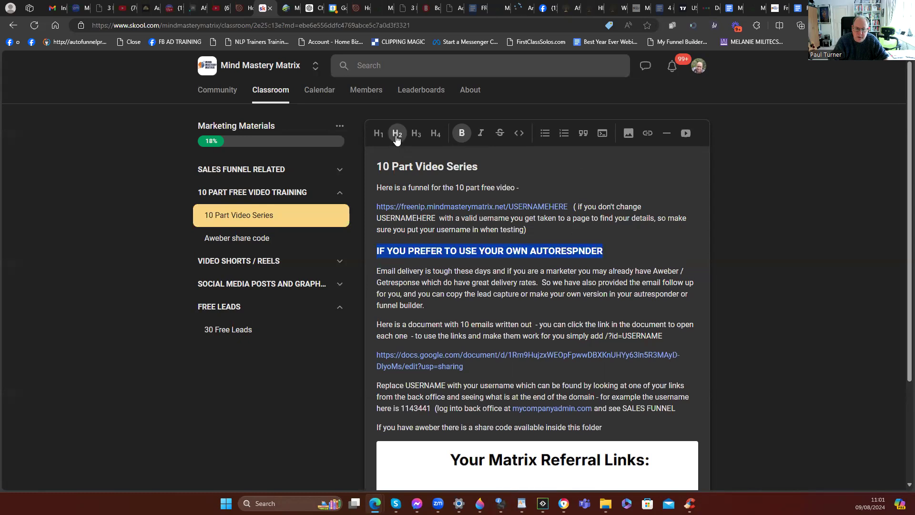
pyautogui.click(618, 268)
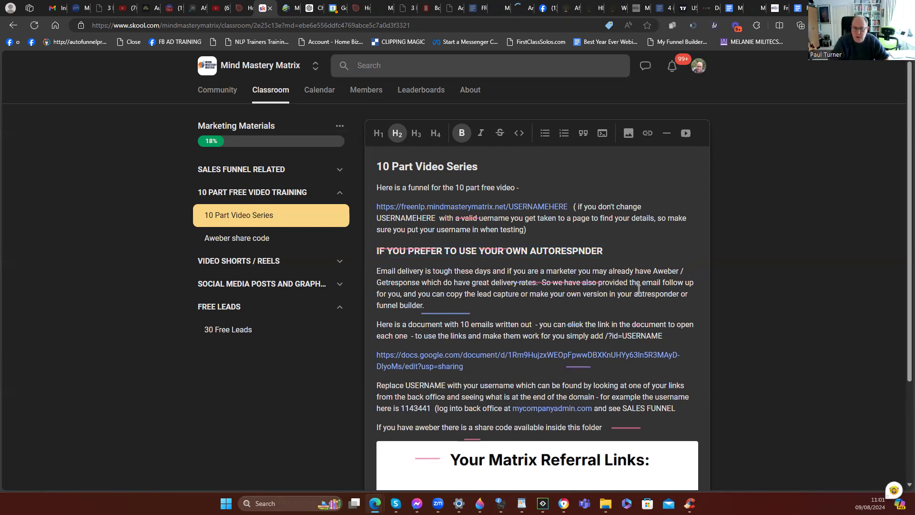
# Save the edited 10 Part Video Series lesson
pyautogui.click(778, 387)
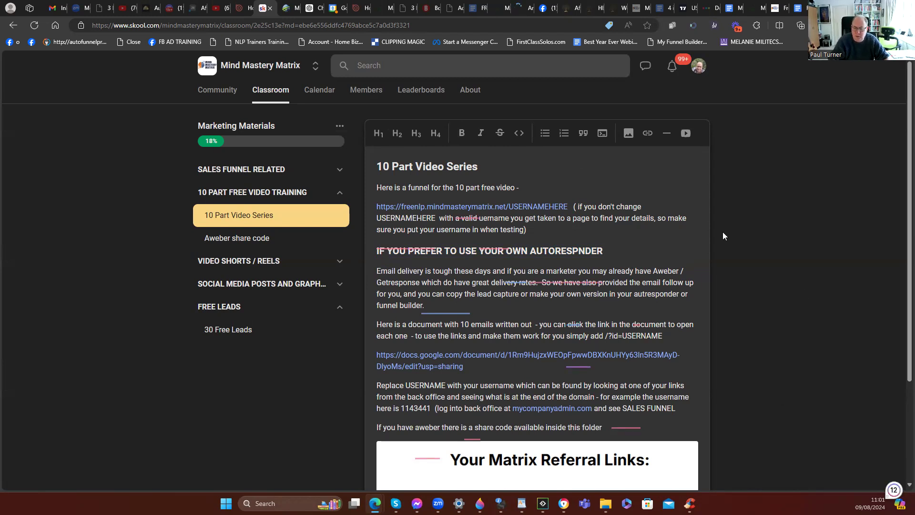
pyautogui.scroll(-3, 722, 232)
pyautogui.click(672, 450)
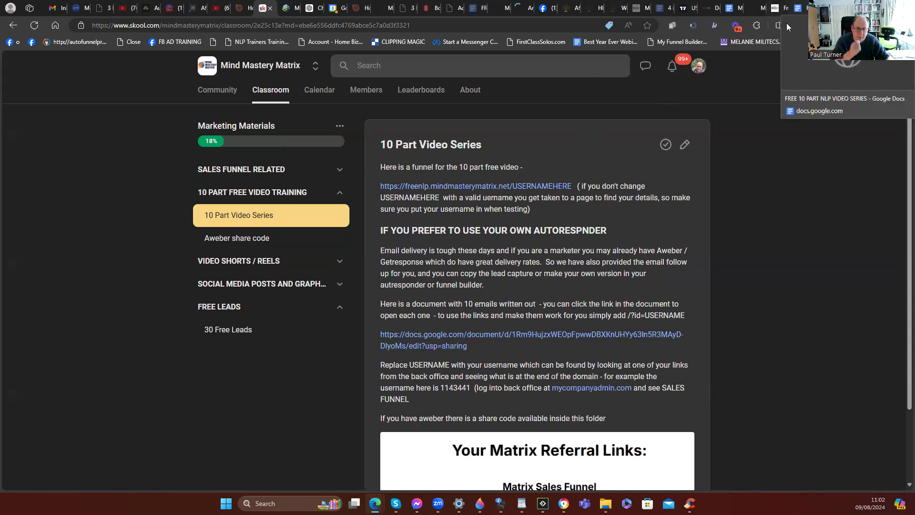
# Zoom the FREE 10 PART NLP VIDEO SERIES document to 150%
pyautogui.click(793, 8)
pyautogui.click(215, 92)
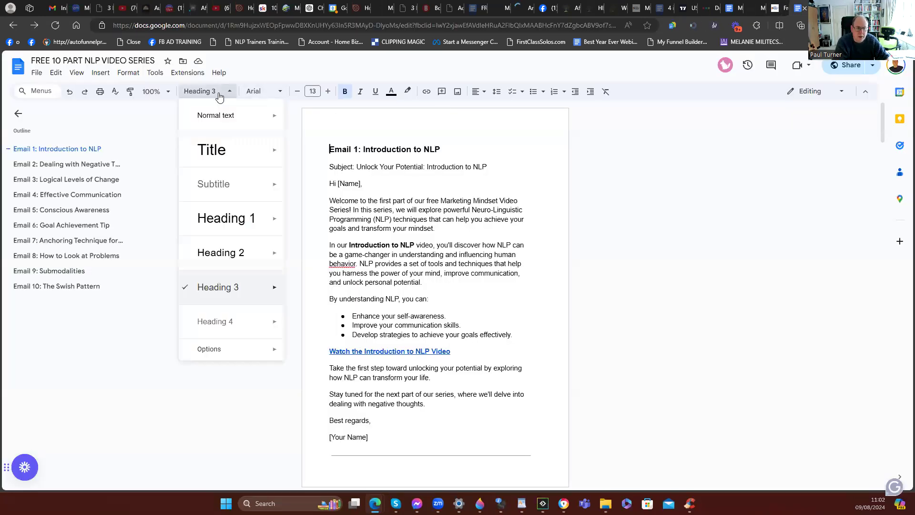
pyautogui.click(153, 93)
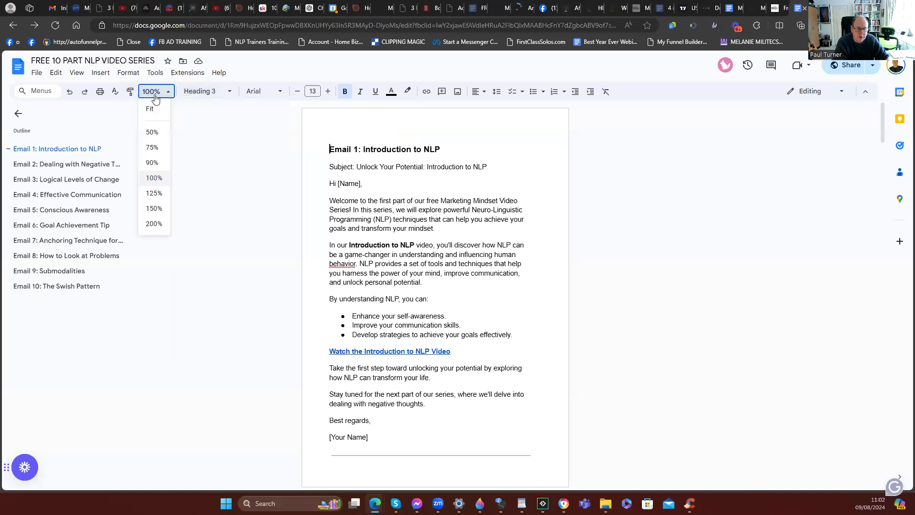
pyautogui.click(154, 208)
# Read from Email 1: Introduction to NLP down to Email 4's heading
pyautogui.scroll(-1, 404, 194)
pyautogui.scroll(-2, 415, 210)
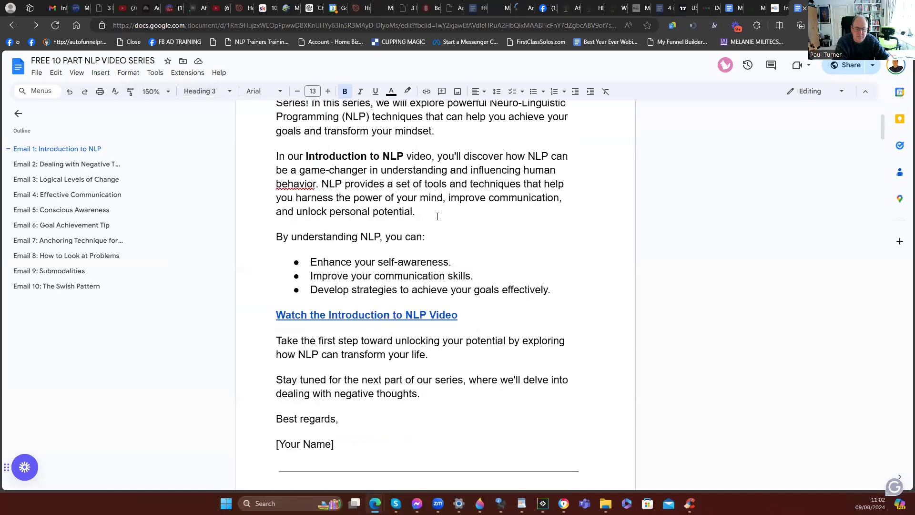
pyautogui.scroll(-1, 425, 226)
pyautogui.scroll(-3, 428, 232)
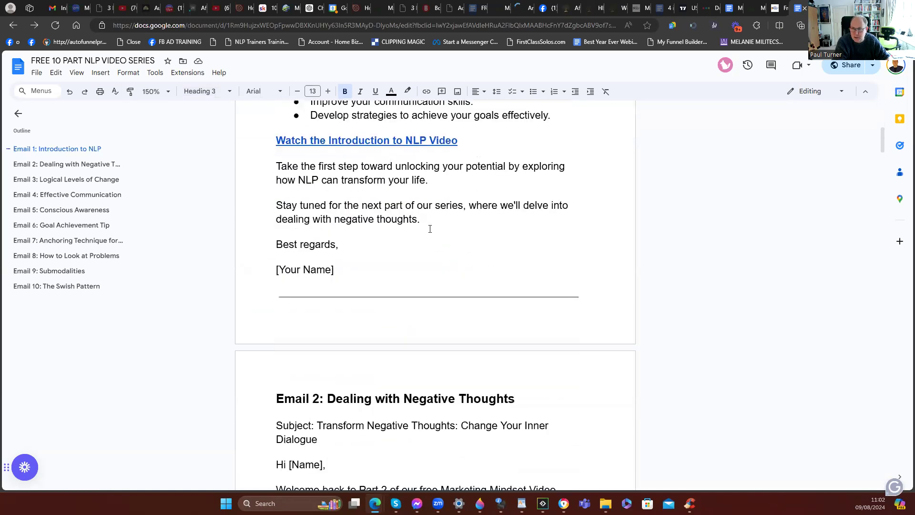
pyautogui.scroll(-3, 429, 231)
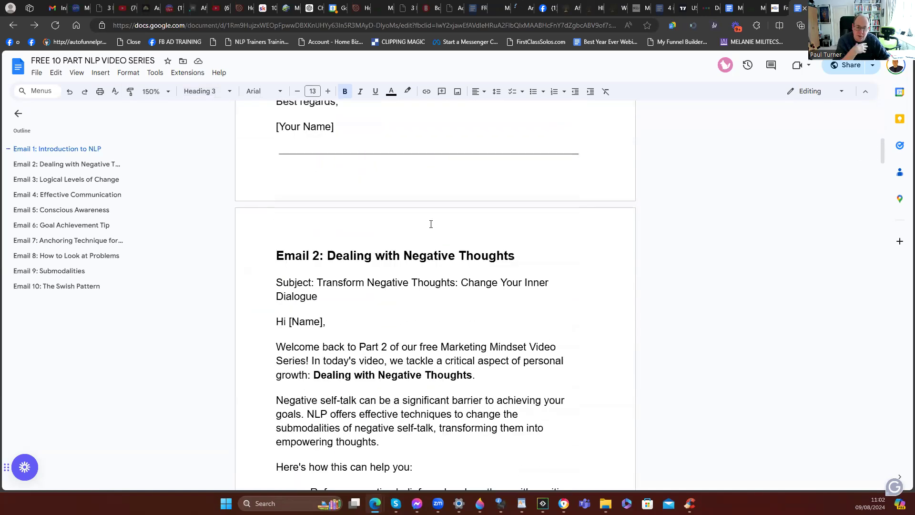
pyautogui.scroll(-2, 434, 234)
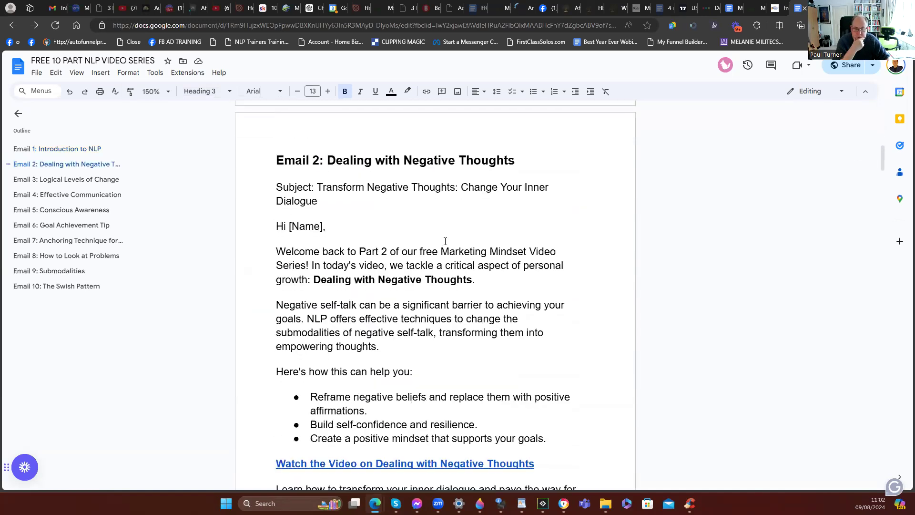
pyautogui.scroll(-1, 461, 235)
pyautogui.scroll(-3, 461, 236)
pyautogui.scroll(-3, 461, 235)
pyautogui.scroll(-2, 462, 236)
pyautogui.scroll(-1, 462, 237)
pyautogui.scroll(-1, 462, 236)
pyautogui.scroll(-1, 462, 236)
pyautogui.scroll(8, 458, 234)
pyautogui.scroll(9, 474, 244)
pyautogui.scroll(3, 473, 244)
pyautogui.scroll(5, 406, 200)
pyautogui.scroll(2, 325, 156)
pyautogui.tripleClick(448, 168)
pyautogui.scroll(-5, 411, 182)
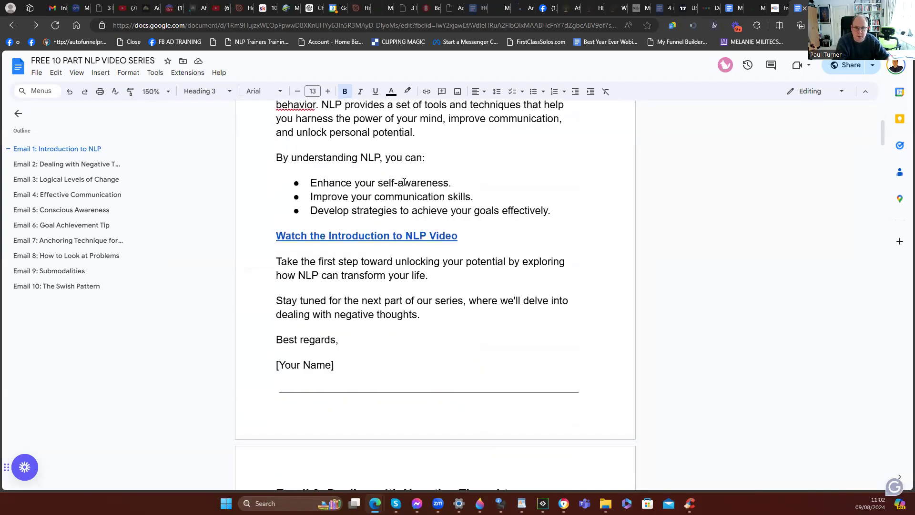
pyautogui.scroll(-1, 405, 189)
pyautogui.scroll(-3, 396, 193)
pyautogui.scroll(1, 398, 201)
pyautogui.scroll(-3, 408, 276)
pyautogui.scroll(-4, 457, 238)
pyautogui.scroll(-2, 461, 233)
pyautogui.scroll(-3, 468, 234)
pyautogui.scroll(-2, 476, 234)
pyautogui.scroll(-1, 482, 234)
pyautogui.scroll(-4, 418, 282)
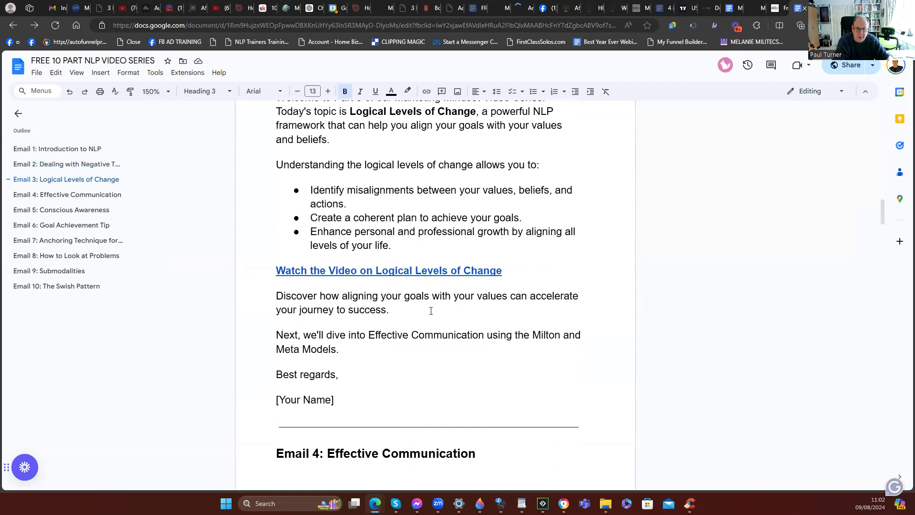
# Open Email 3's Logical Levels of Change video with /?id=1143441 appended to its address
pyautogui.click(394, 244)
pyautogui.click(394, 271)
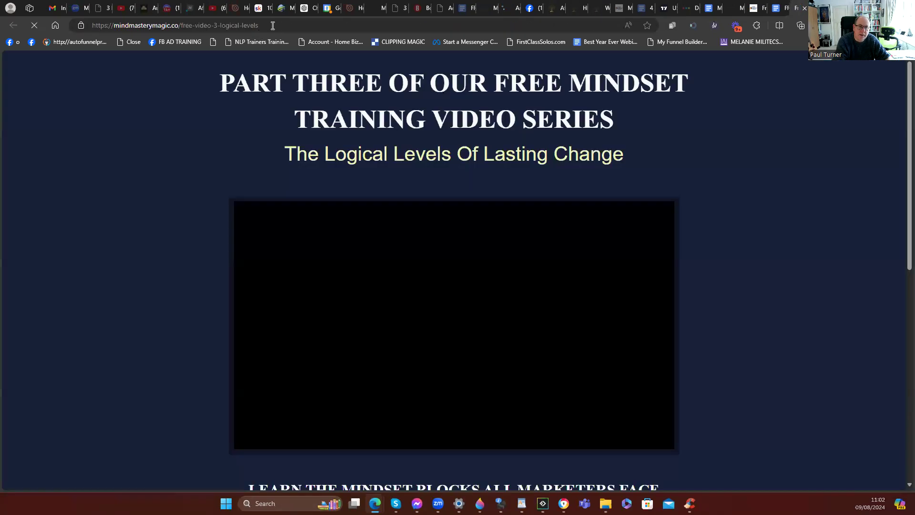
pyautogui.click(310, 26)
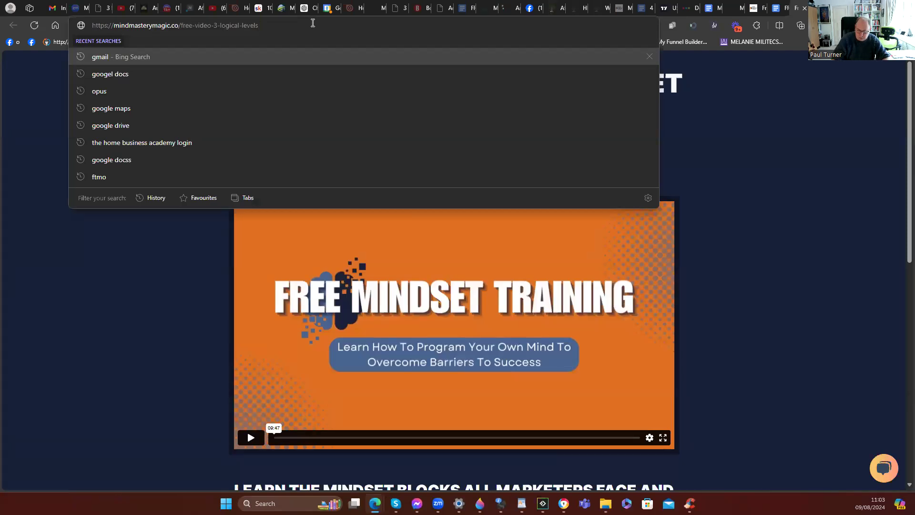
pyautogui.write('/?id=')
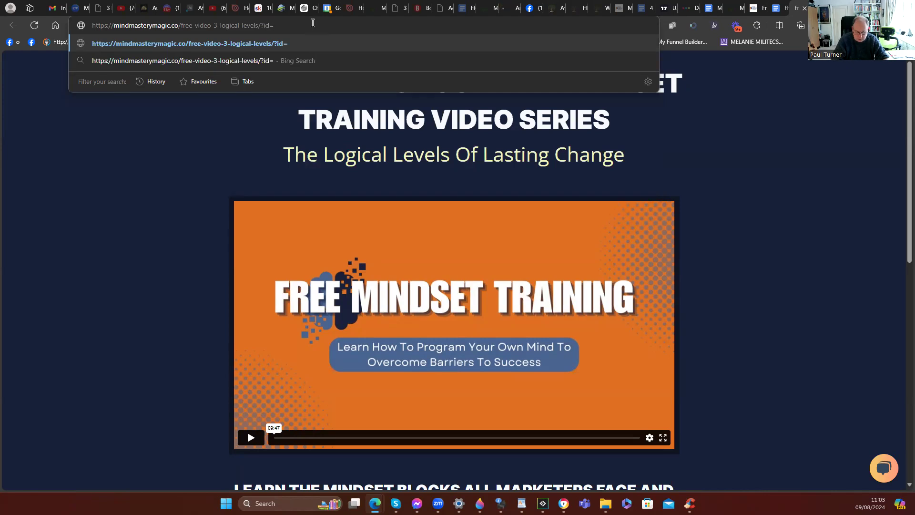
pyautogui.write('1143441')
pyautogui.press('Return')
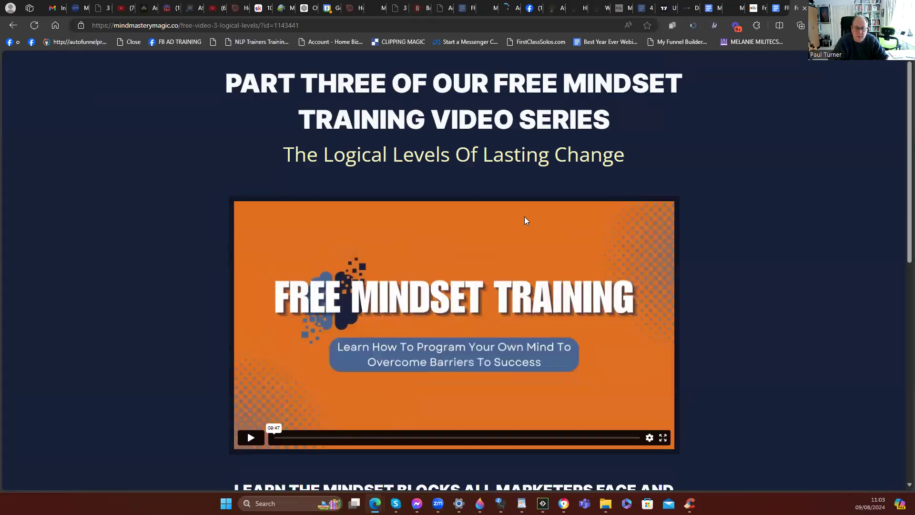
pyautogui.scroll(-2, 522, 218)
pyautogui.scroll(-5, 344, 312)
pyautogui.scroll(-3, 250, 389)
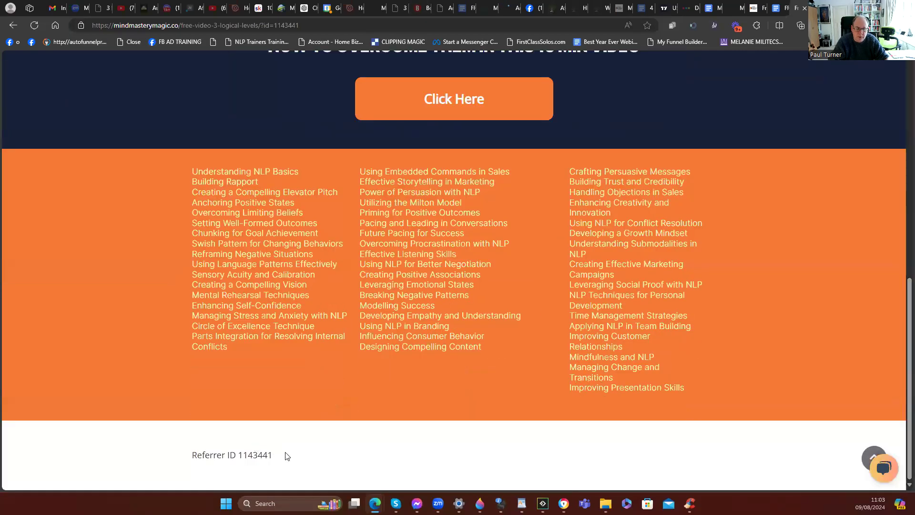
pyautogui.moveTo(286, 455); pyautogui.dragTo(207, 451)
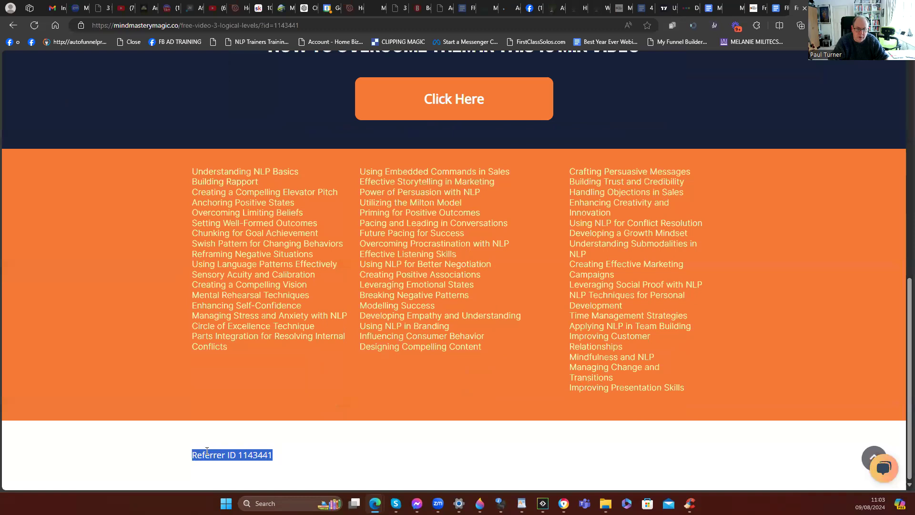
pyautogui.click(277, 459)
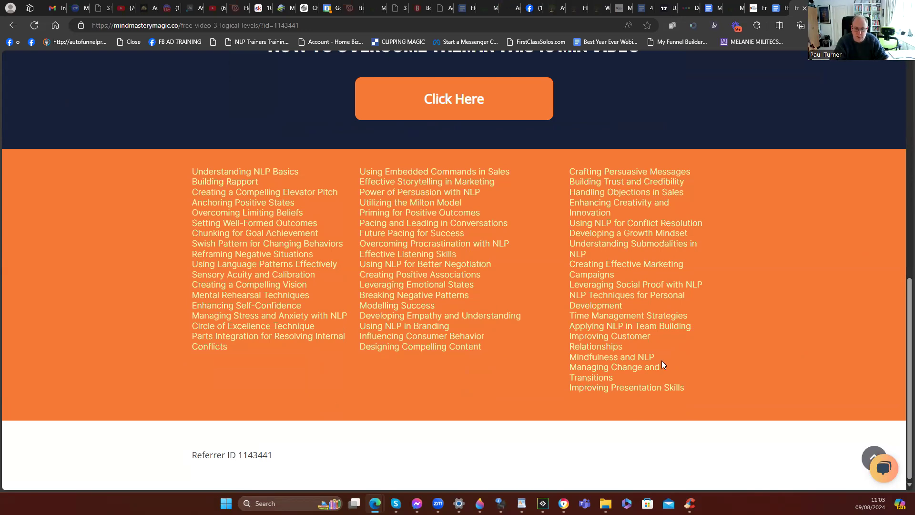
pyautogui.moveTo(288, 457); pyautogui.dragTo(189, 457)
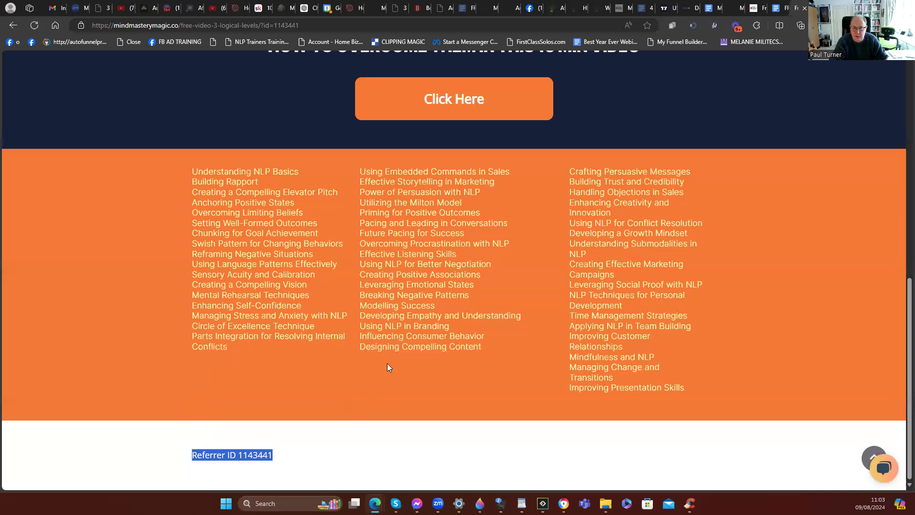
pyautogui.scroll(4, 483, 310)
pyautogui.scroll(5, 483, 310)
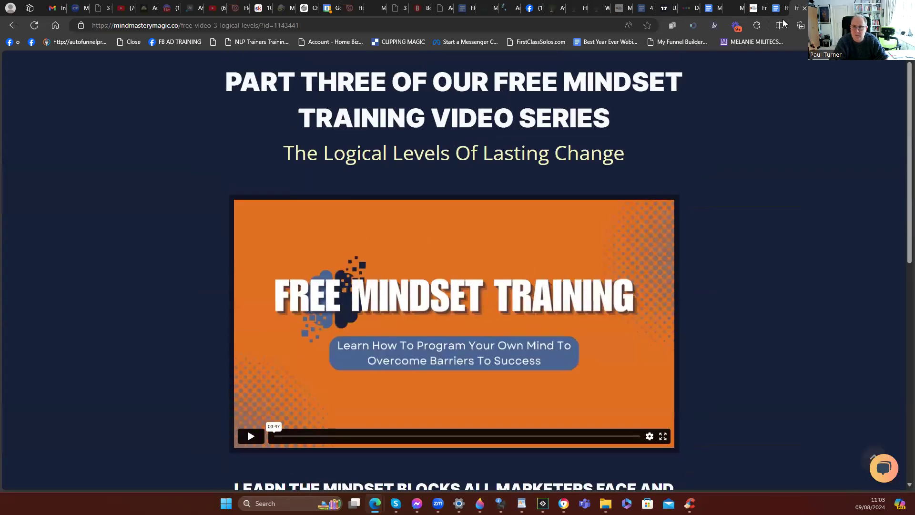
# Scroll from Email 4 to Email 10: The Swish Pattern's closing sign-off
pyautogui.click(774, 10)
pyautogui.scroll(-1, 414, 277)
pyautogui.scroll(-4, 415, 278)
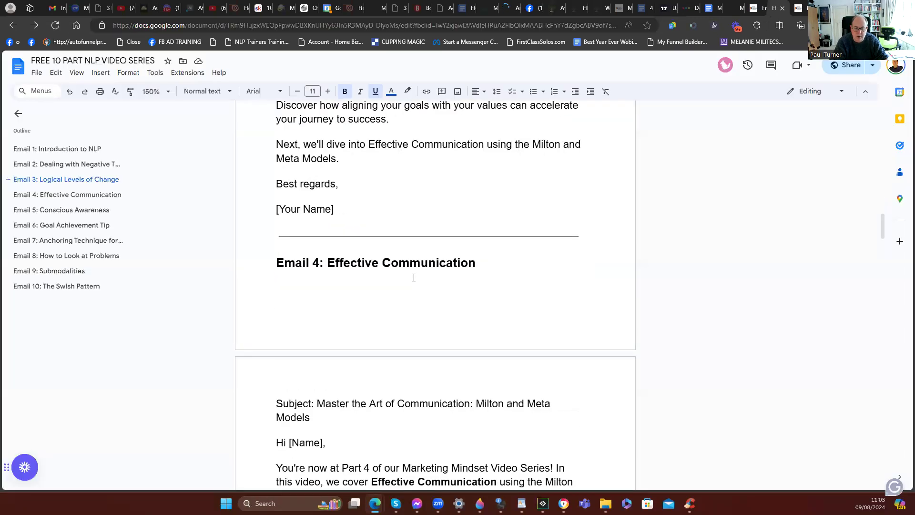
pyautogui.scroll(-5, 417, 277)
pyautogui.scroll(-4, 422, 276)
pyautogui.scroll(-3, 422, 274)
pyautogui.scroll(-3, 443, 278)
pyautogui.scroll(-4, 446, 278)
pyautogui.scroll(-1, 448, 280)
pyautogui.scroll(-2, 448, 281)
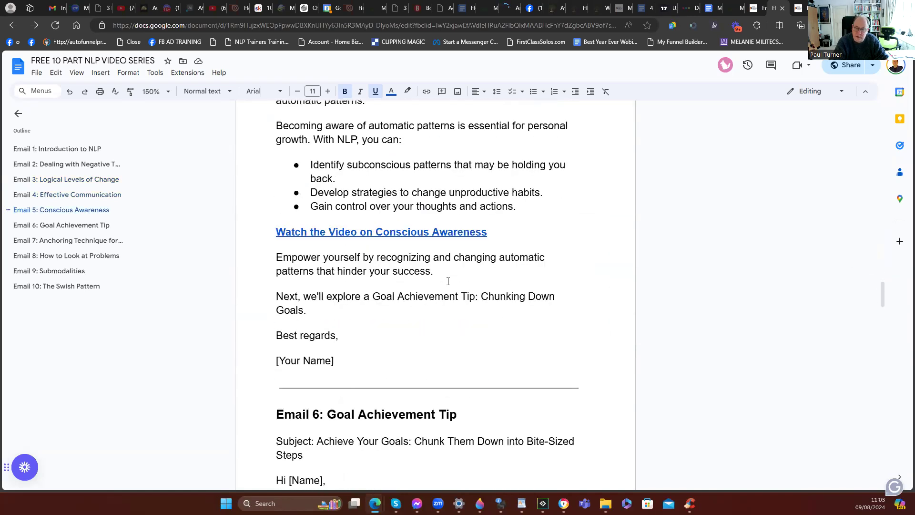
pyautogui.scroll(-4, 449, 281)
pyautogui.scroll(-2, 448, 282)
pyautogui.scroll(-2, 448, 281)
pyautogui.scroll(-1, 449, 280)
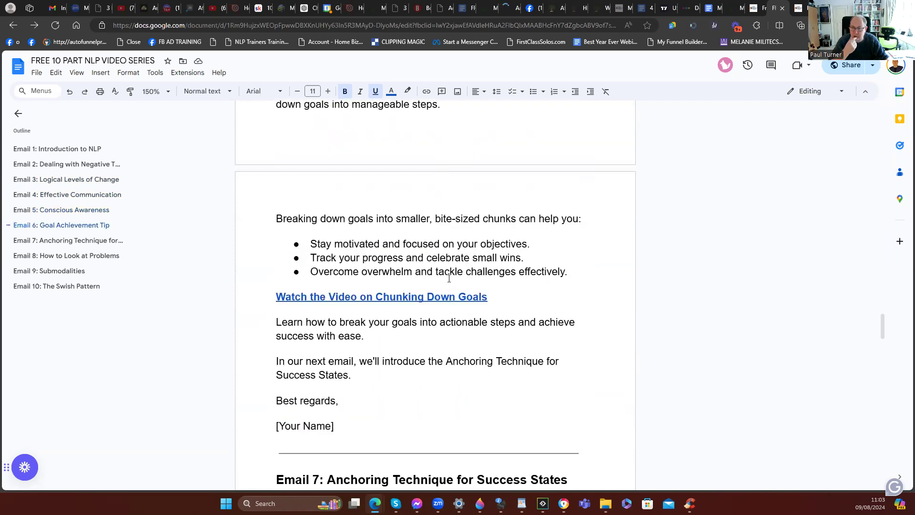
pyautogui.scroll(-3, 449, 279)
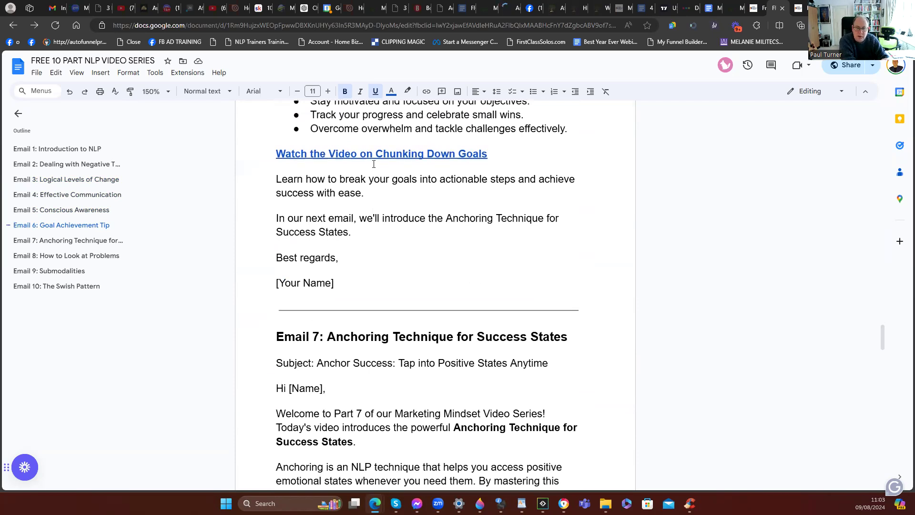
pyautogui.scroll(-1, 420, 229)
pyautogui.scroll(-8, 422, 239)
pyautogui.scroll(-6, 421, 239)
pyautogui.scroll(-3, 421, 239)
pyautogui.scroll(3, 421, 240)
pyautogui.scroll(-2, 415, 227)
pyautogui.scroll(-6, 415, 227)
pyautogui.scroll(-4, 414, 227)
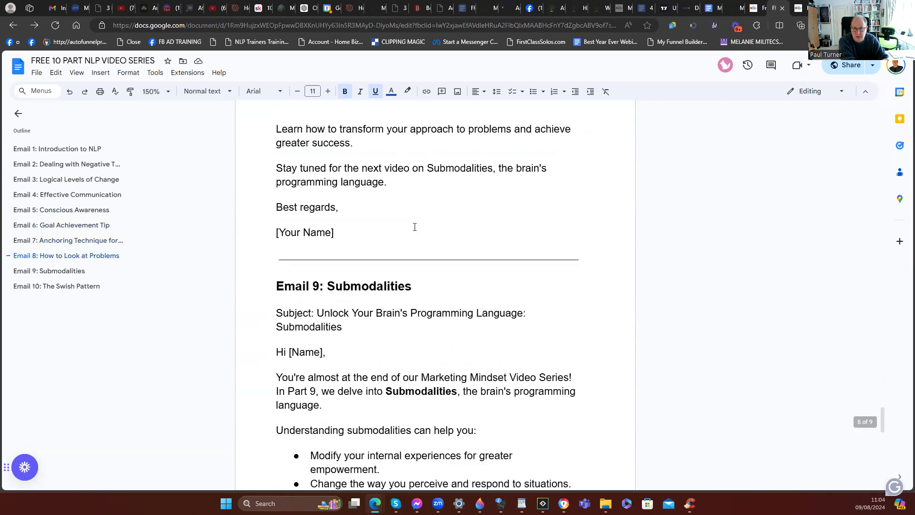
pyautogui.scroll(-8, 419, 227)
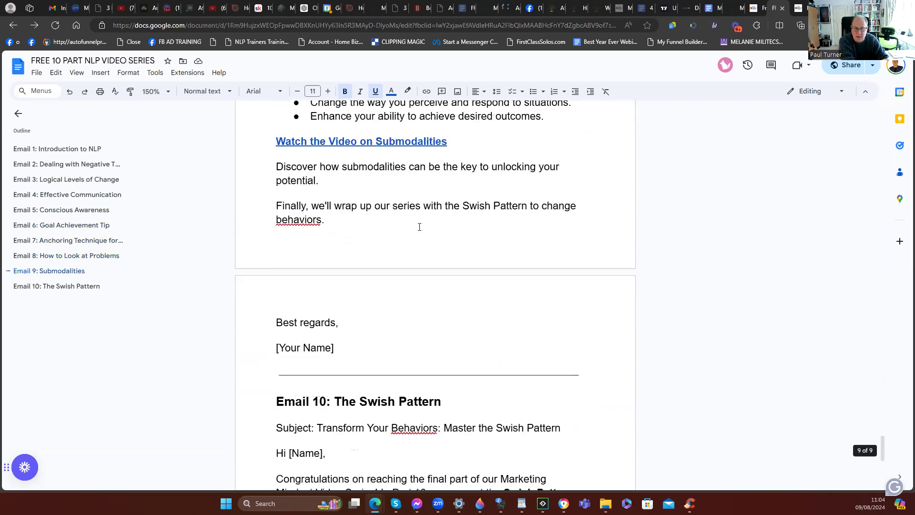
pyautogui.scroll(-3, 419, 227)
pyautogui.scroll(-4, 420, 227)
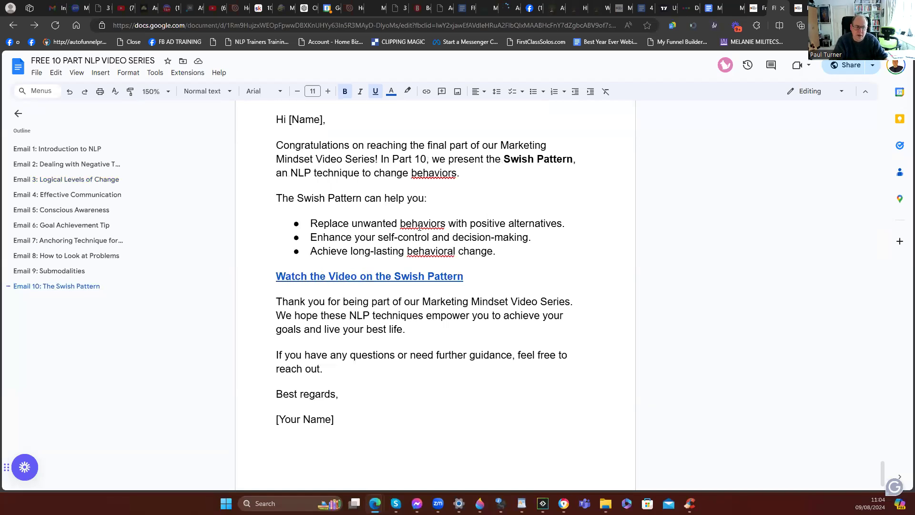
pyautogui.scroll(10, 337, 228)
pyautogui.scroll(10, 286, 257)
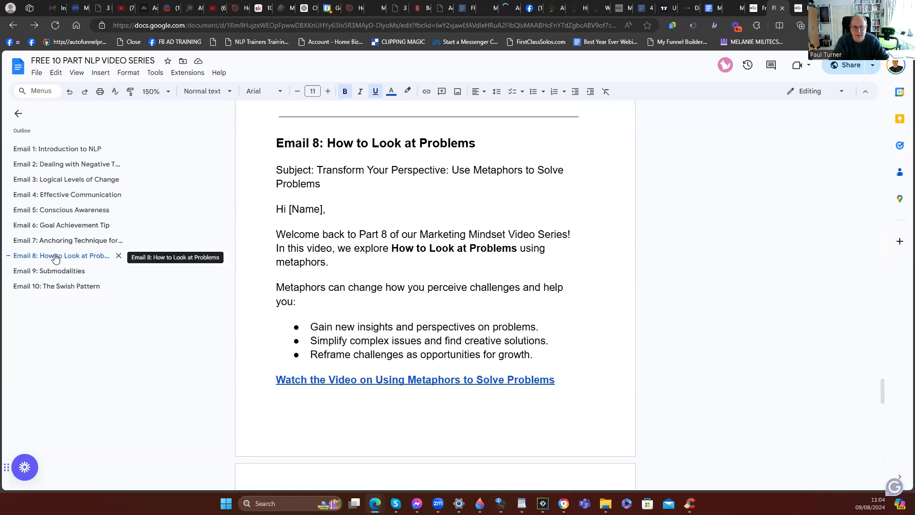
pyautogui.scroll(10, 583, 248)
pyautogui.scroll(10, 580, 247)
pyautogui.scroll(10, 578, 246)
pyautogui.scroll(10, 577, 245)
pyautogui.scroll(10, 574, 245)
pyautogui.scroll(10, 574, 245)
pyautogui.scroll(2, 574, 245)
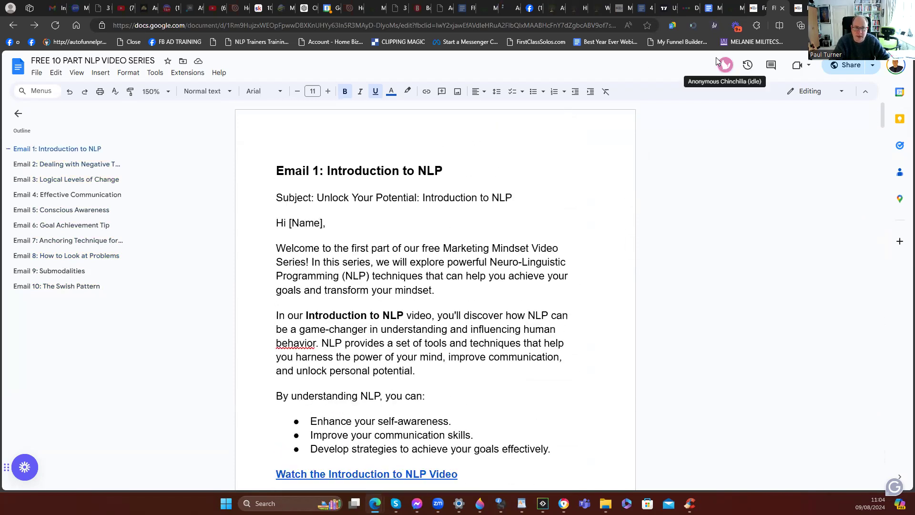